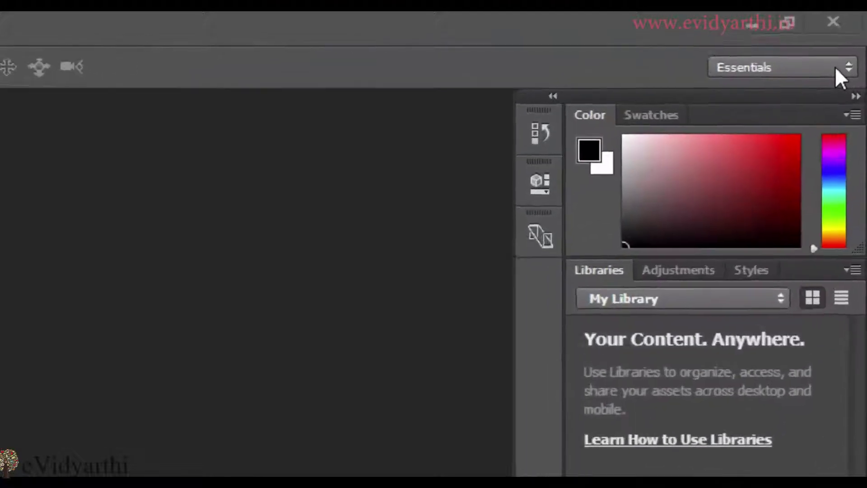
# Try the Painting and Photography workspaces, then return to Essentials.
pyautogui.click(833, 69)
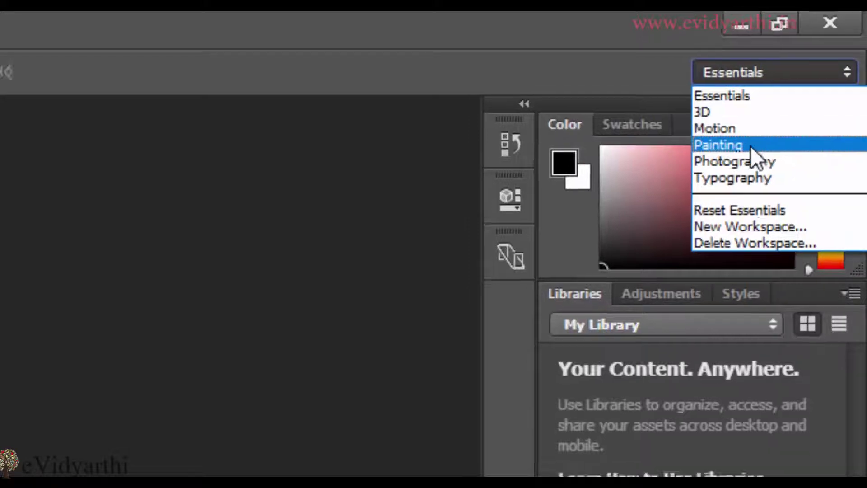
pyautogui.click(751, 146)
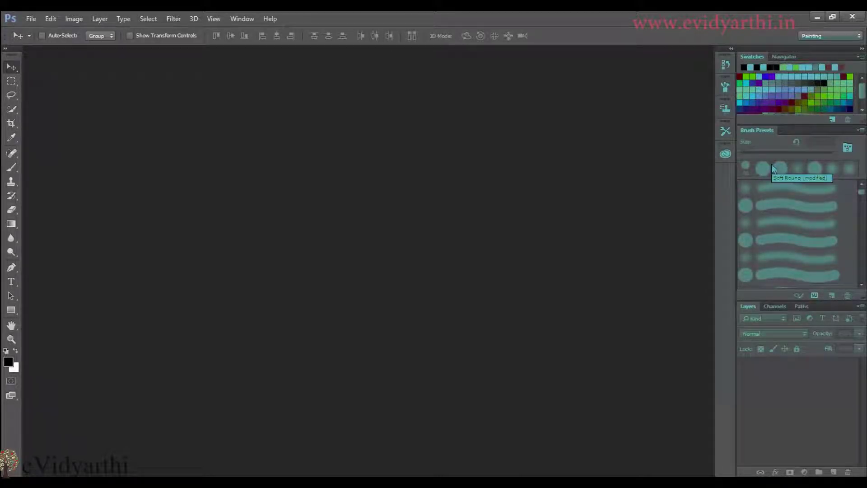
pyautogui.click(841, 36)
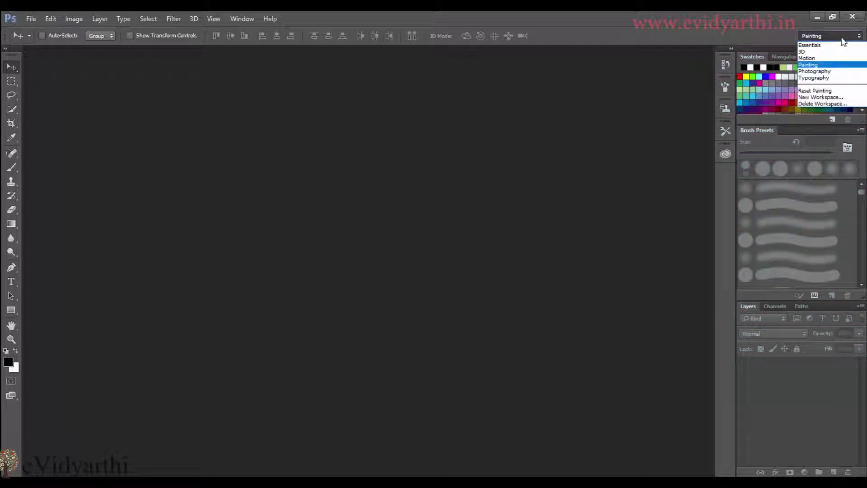
pyautogui.click(842, 72)
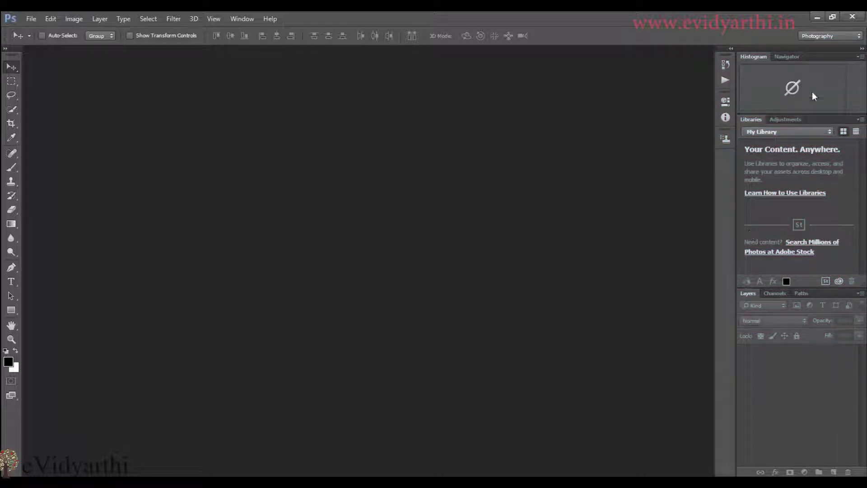
pyautogui.click(836, 40)
pyautogui.click(836, 45)
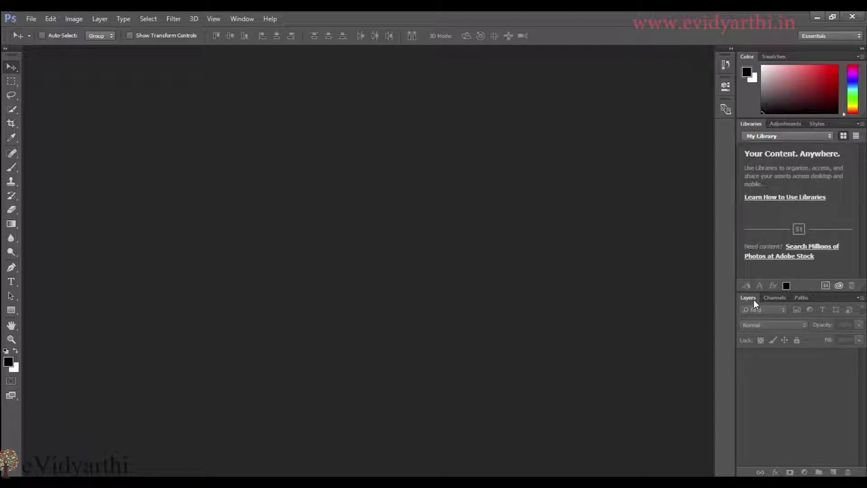
# Drag Layers to the left of the screen, then stack Paths and Channels with it.
pyautogui.moveTo(751, 298); pyautogui.dragTo(29, 53)
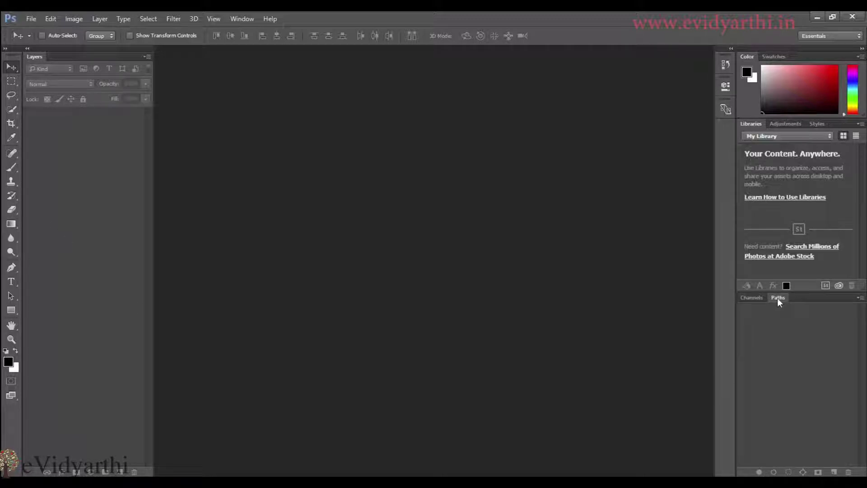
pyautogui.moveTo(777, 297); pyautogui.dragTo(43, 53)
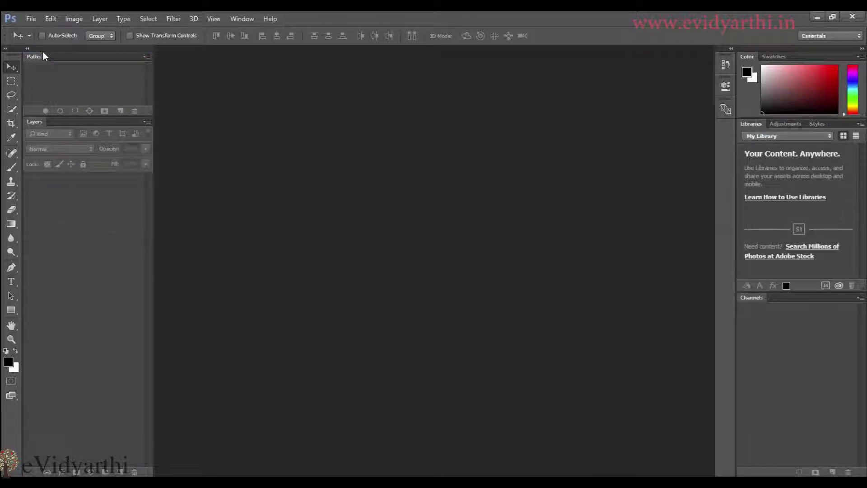
pyautogui.moveTo(756, 297); pyautogui.dragTo(63, 58)
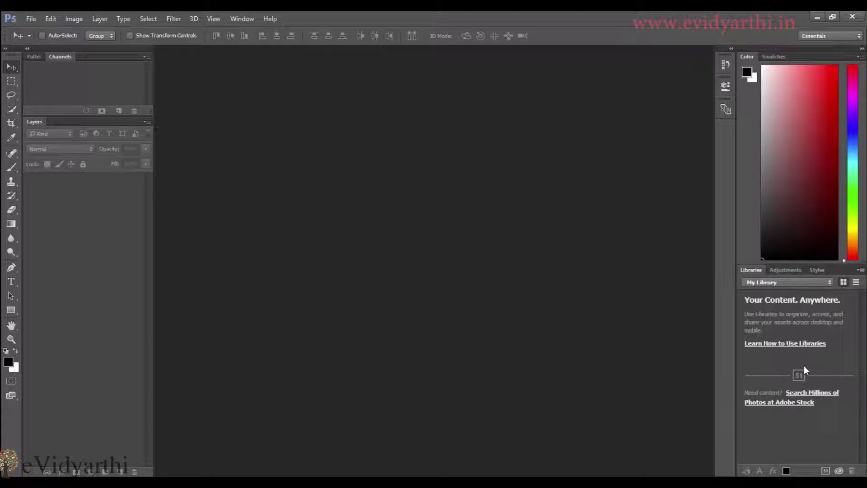
# Close the Libraries and Color/Swatches groups and dock History beneath Layers on the left.
pyautogui.rightClick(840, 267)
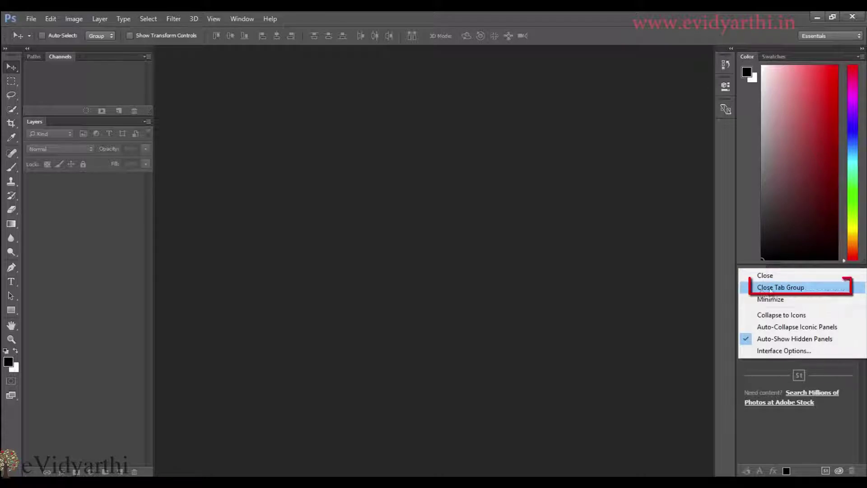
pyautogui.click(795, 291)
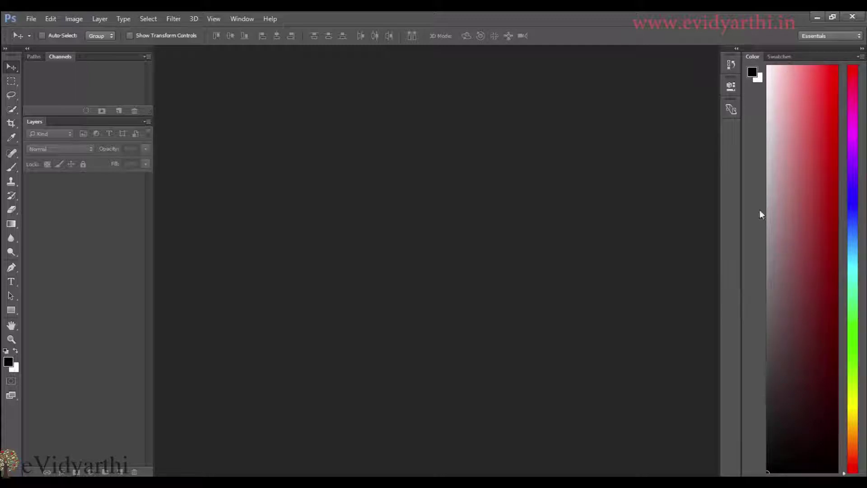
pyautogui.rightClick(829, 56)
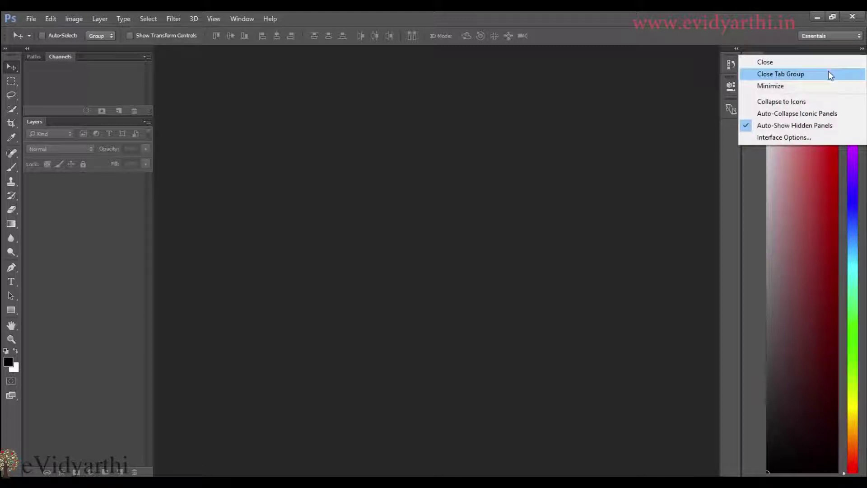
pyautogui.click(828, 73)
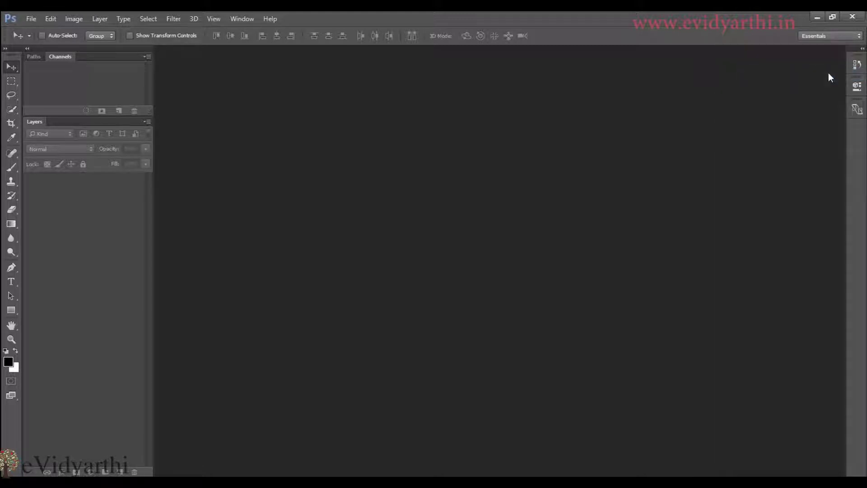
pyautogui.click(857, 64)
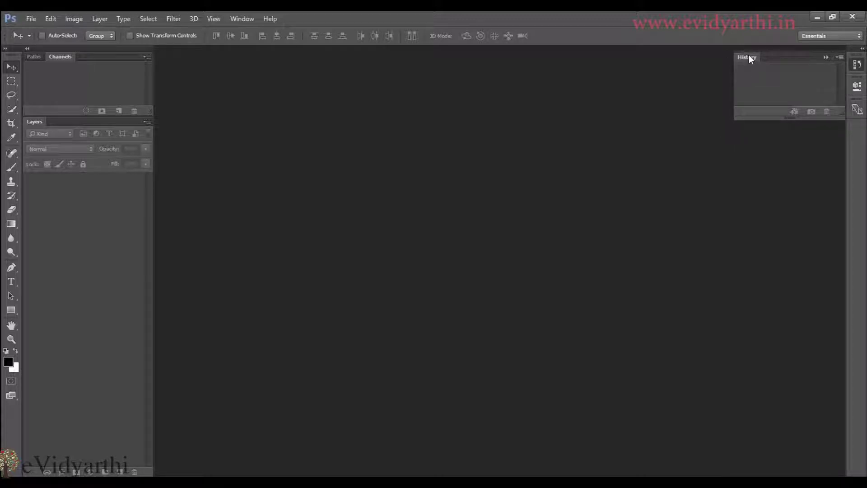
pyautogui.moveTo(749, 55); pyautogui.dragTo(32, 468)
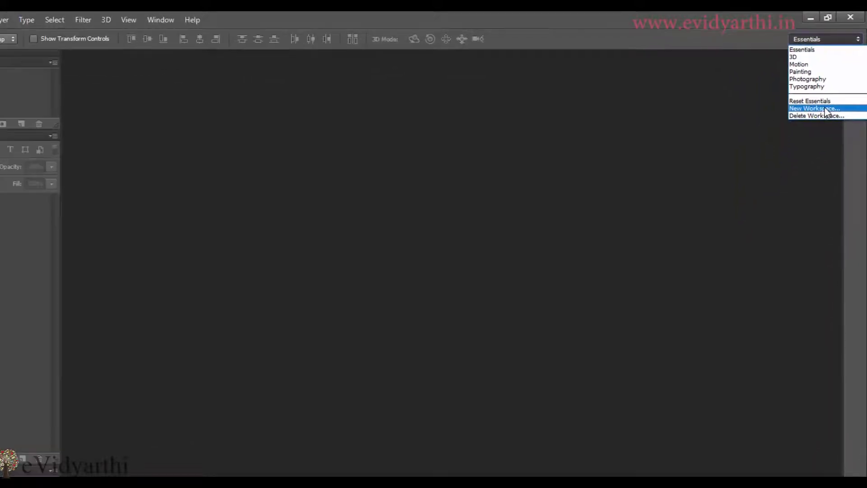
# Start a new workspace from Window > Workspace and name it 'My Workspace'.
pyautogui.click(158, 19)
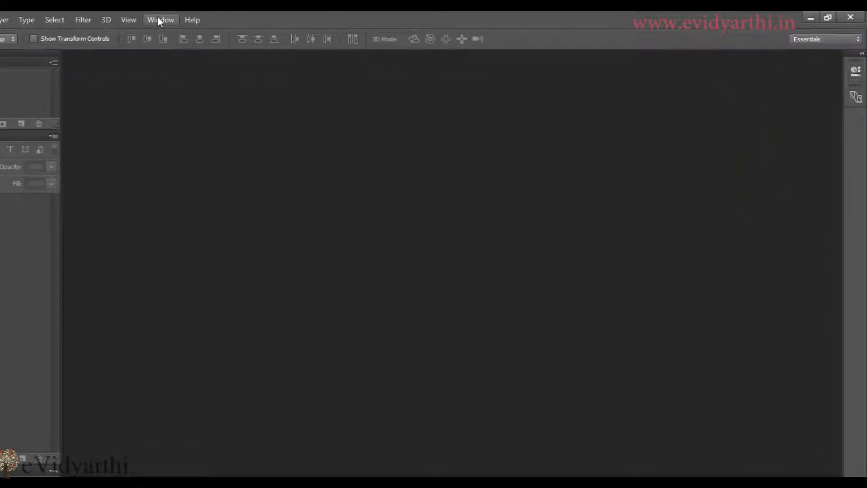
pyautogui.click(158, 20)
pyautogui.moveTo(172, 45)
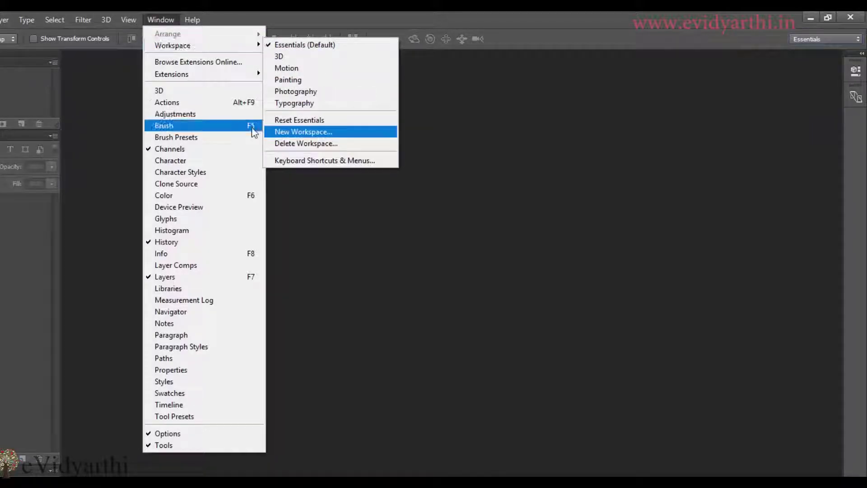
pyautogui.click(305, 132)
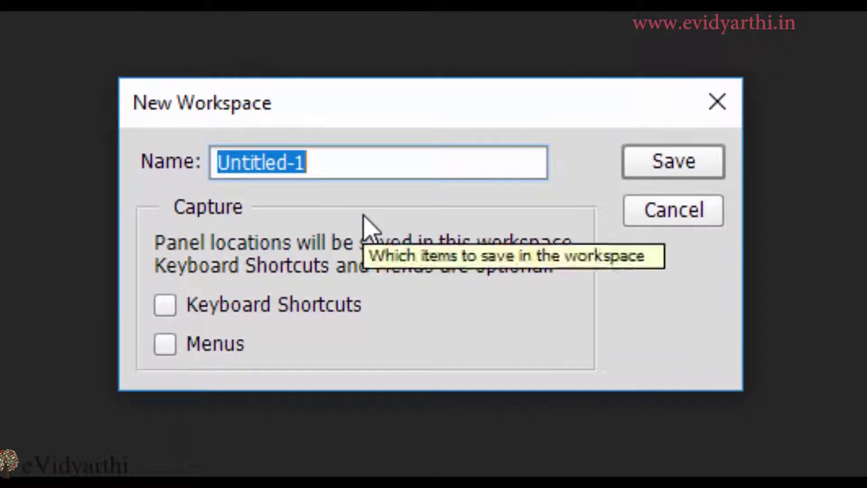
pyautogui.write('M')
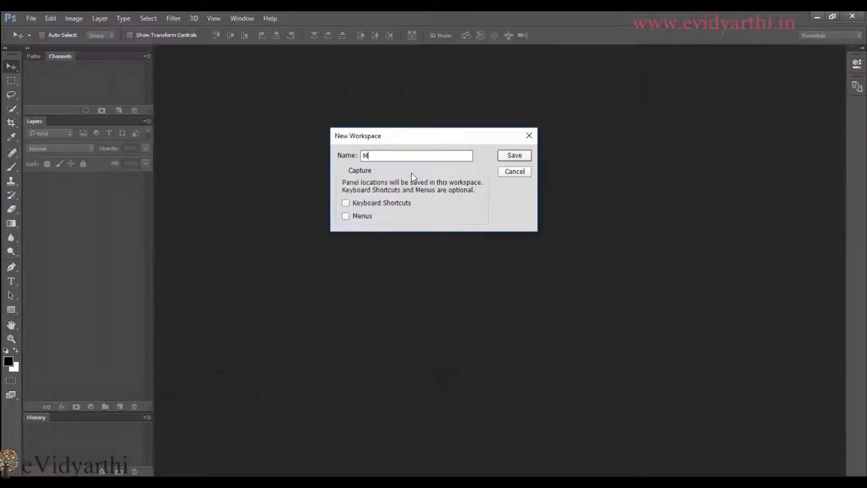
pyautogui.write('y Workspace')
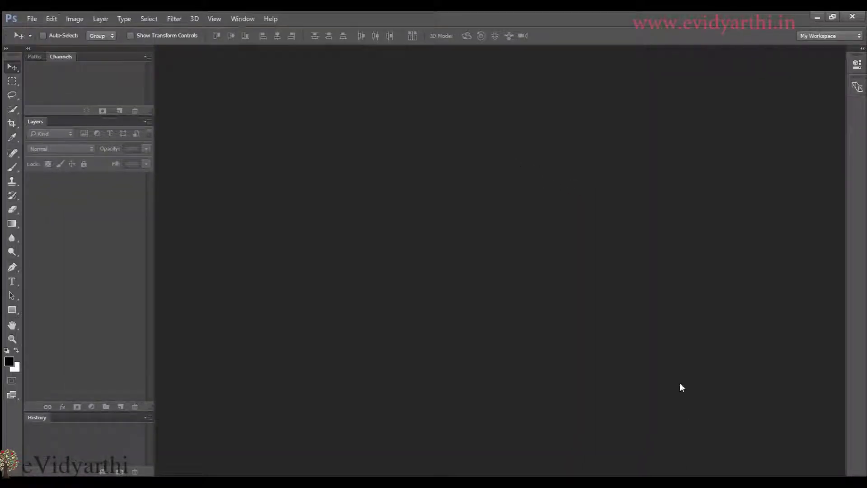
# Switch to Essentials, then reset Essentials to its default panel layout.
pyautogui.click(839, 38)
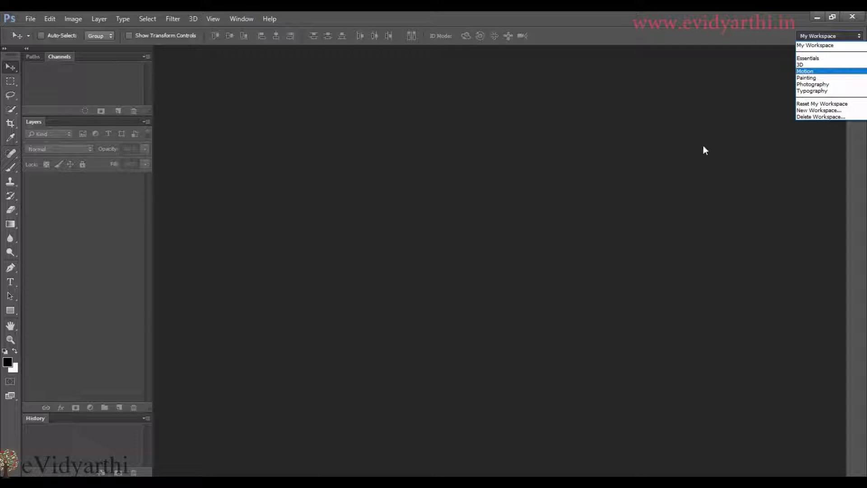
pyautogui.click(809, 58)
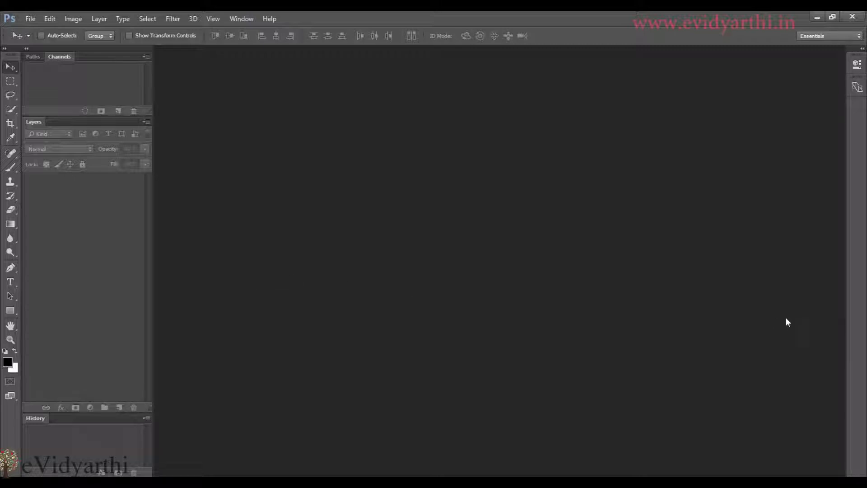
pyautogui.click(831, 35)
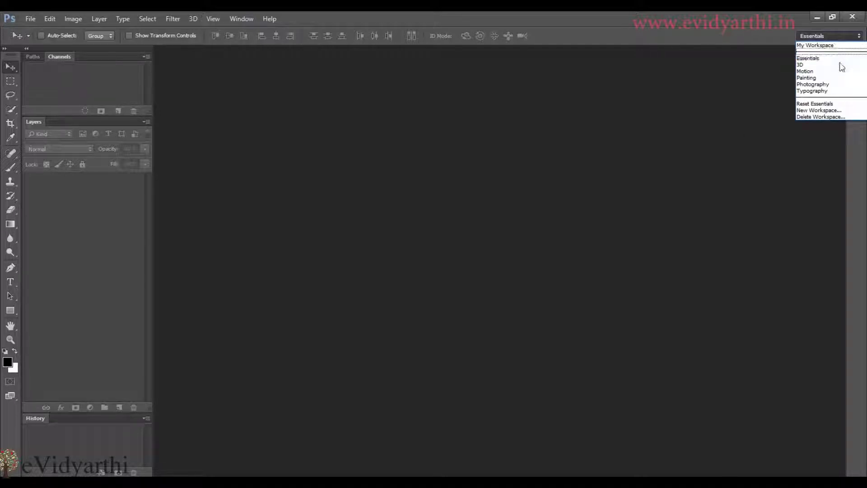
pyautogui.click(816, 103)
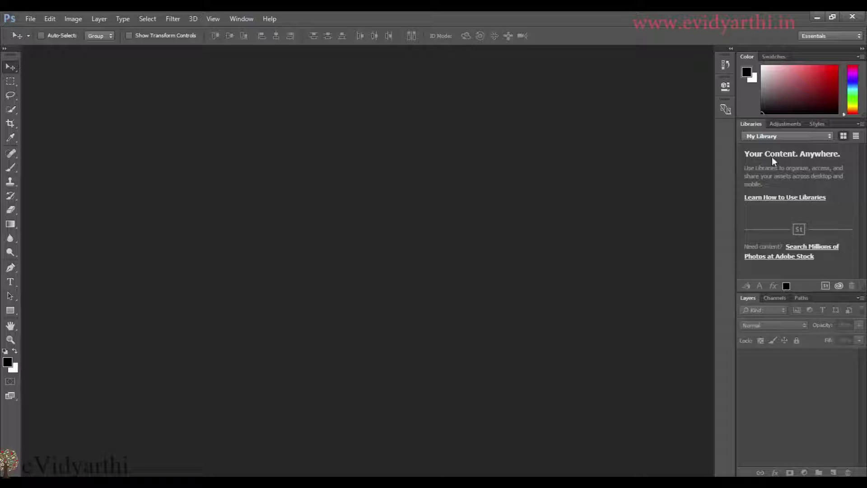
# Delete the 'My Workspace' layout through Delete Workspace and confirm with Yes.
pyautogui.click(849, 37)
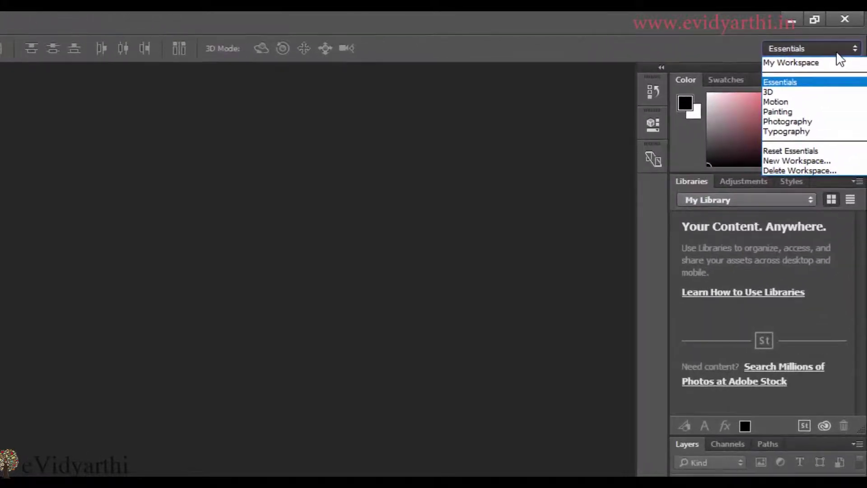
pyautogui.click(822, 171)
pyautogui.click(229, 235)
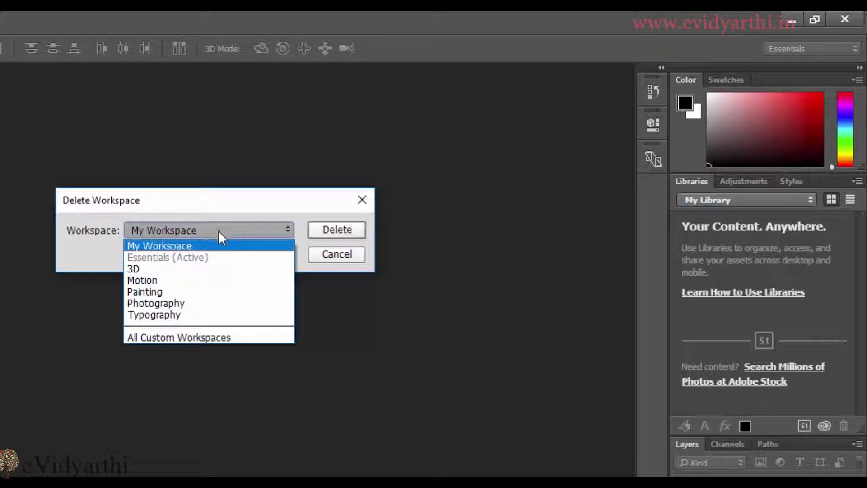
pyautogui.click(168, 245)
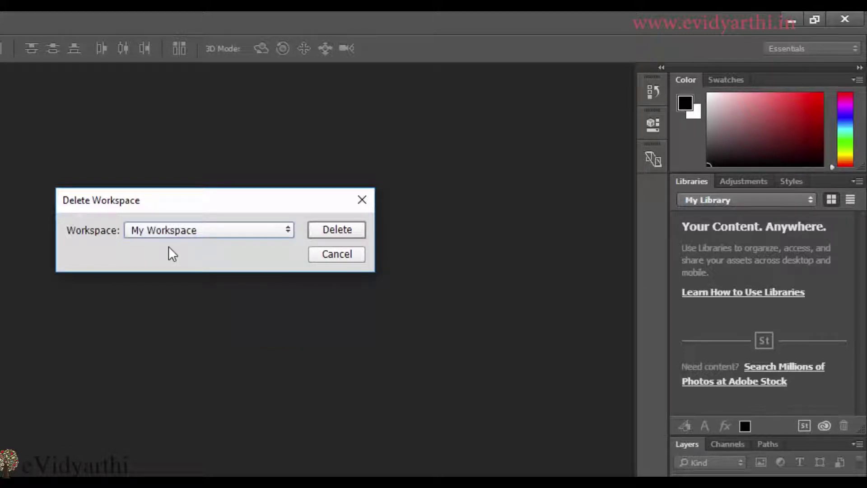
pyautogui.click(343, 234)
pyautogui.click(201, 289)
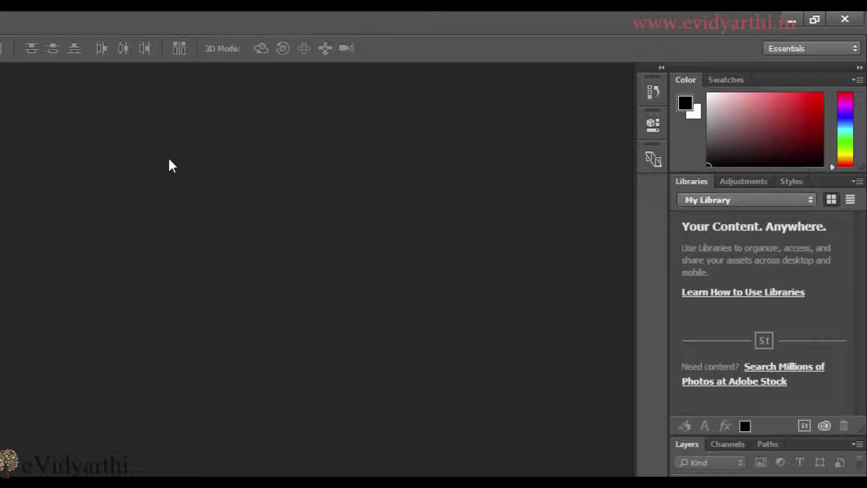
# Verify My Workspace is gone from the list, expand History, and select the Lasso tool.
pyautogui.click(799, 48)
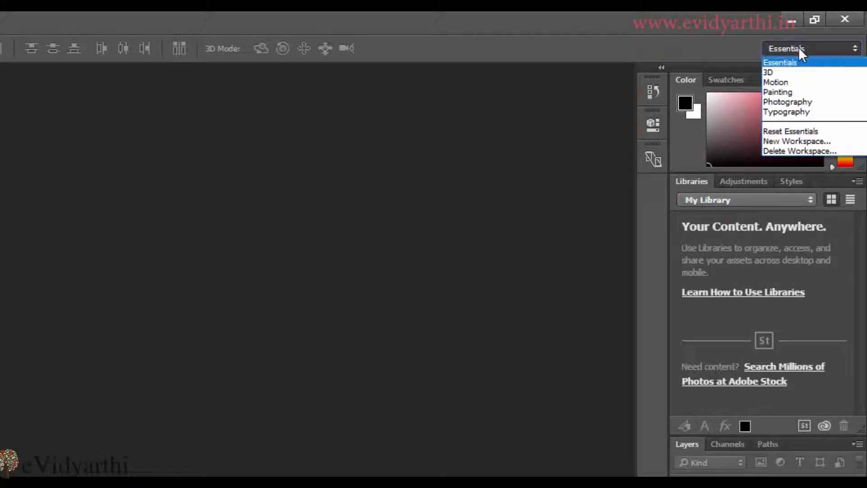
pyautogui.click(798, 47)
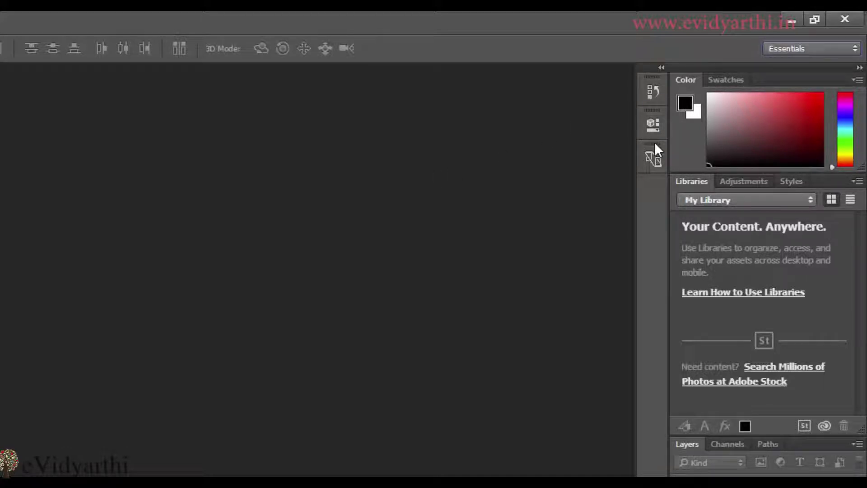
pyautogui.click(655, 96)
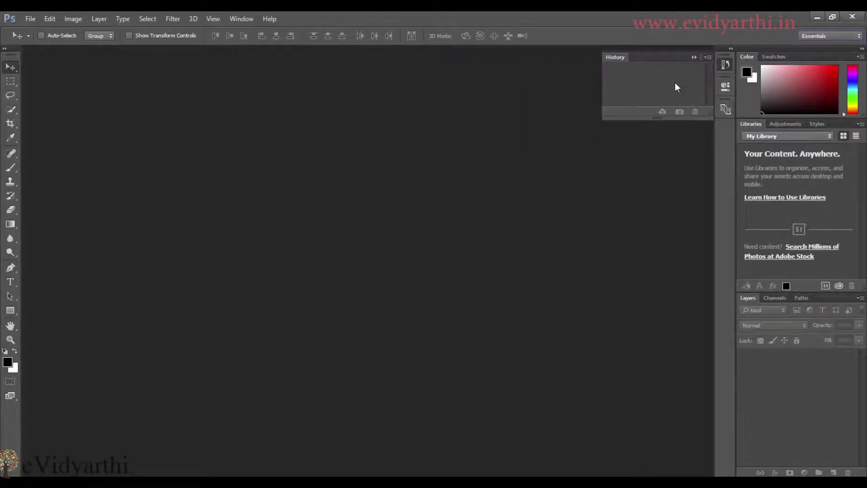
pyautogui.click(10, 80)
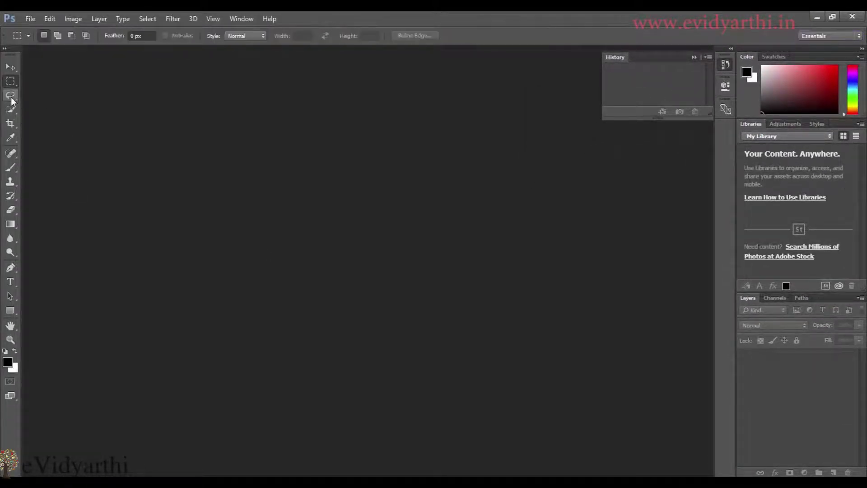
pyautogui.click(11, 95)
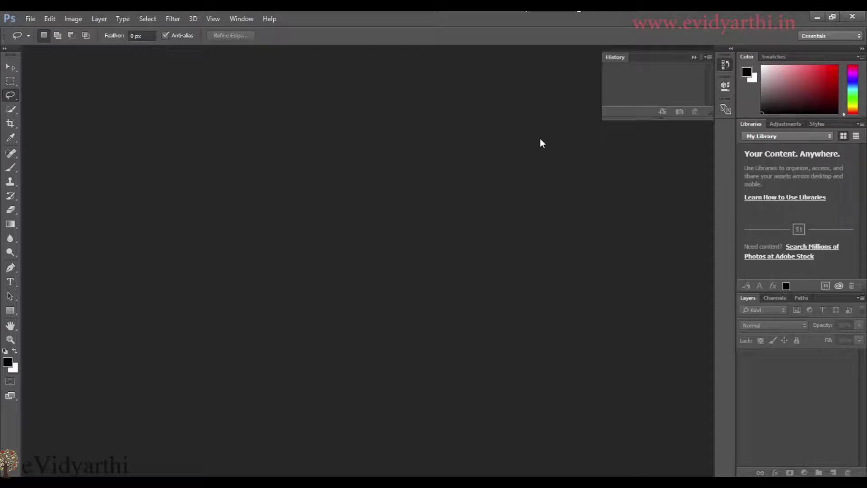
# Enable Auto-Collapse Iconic Panels in Workspace preferences and test it with the Properties panel.
pyautogui.click(51, 20)
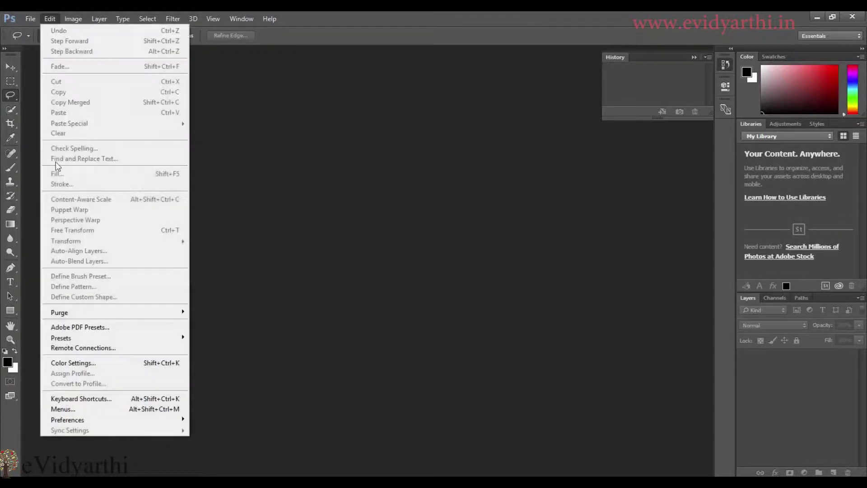
pyautogui.moveTo(100, 424)
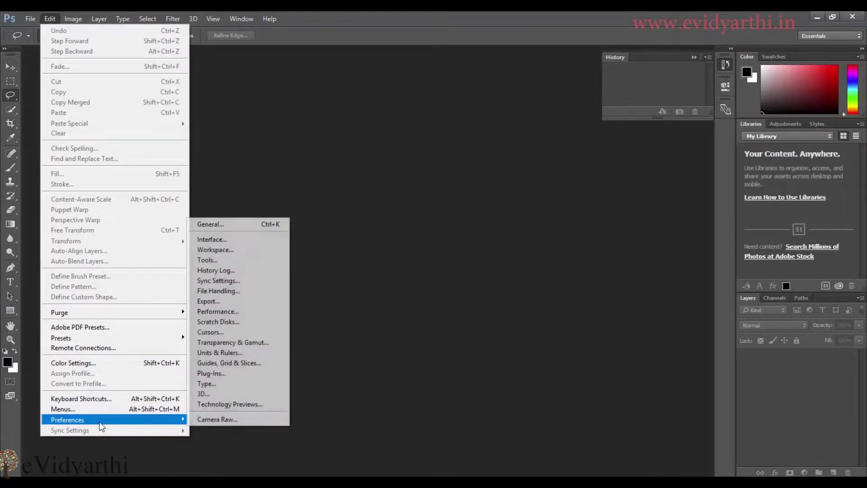
pyautogui.click(274, 250)
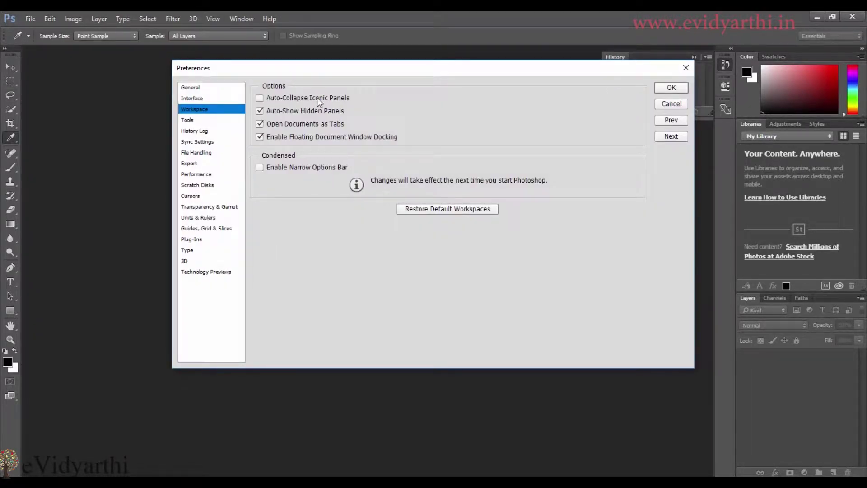
pyautogui.click(260, 99)
pyautogui.click(669, 87)
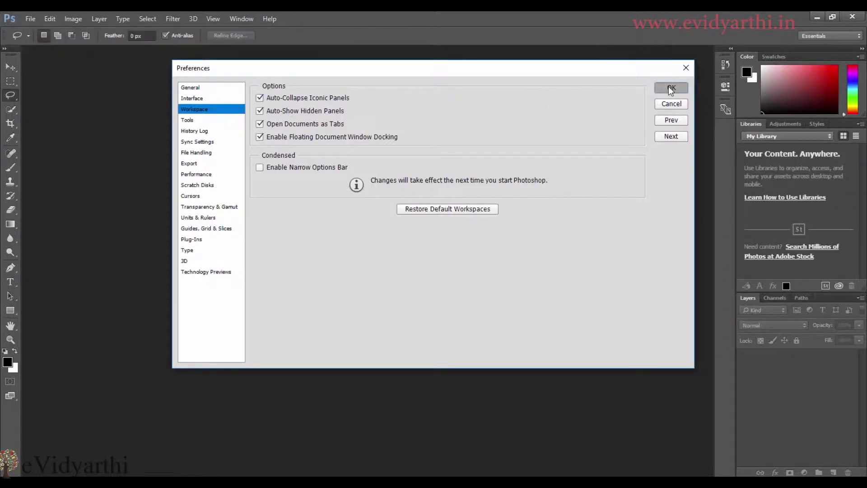
pyautogui.click(725, 88)
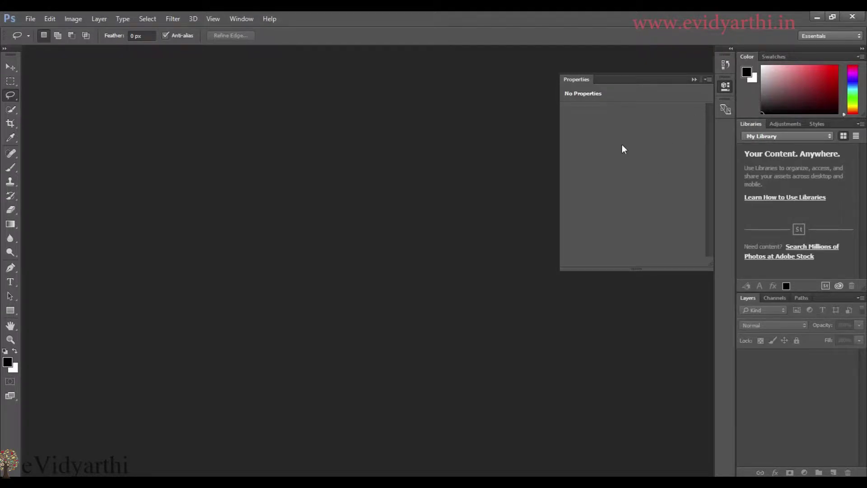
pyautogui.click(7, 69)
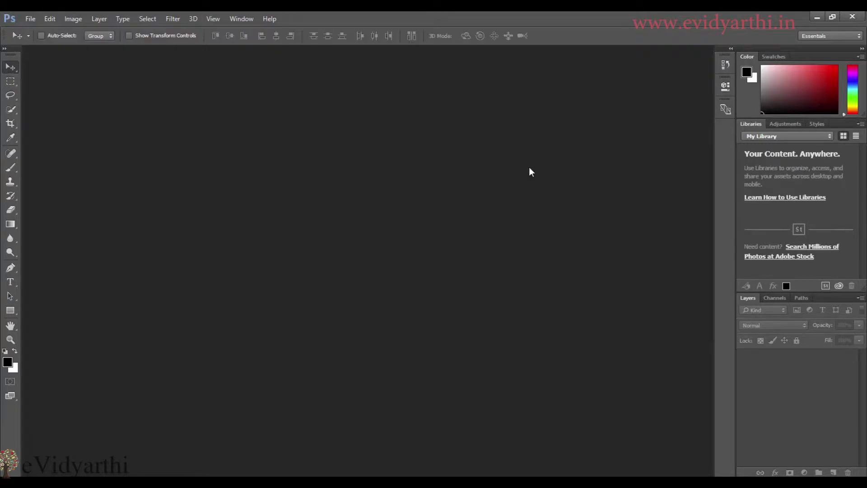